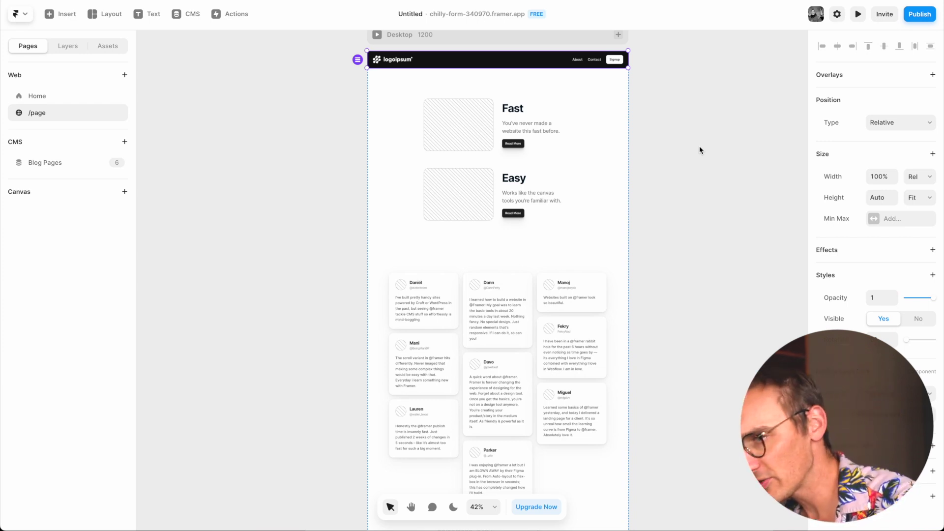
# Browse the Insert library's Sections, Navigation and Pages templates.
pyautogui.click(67, 14)
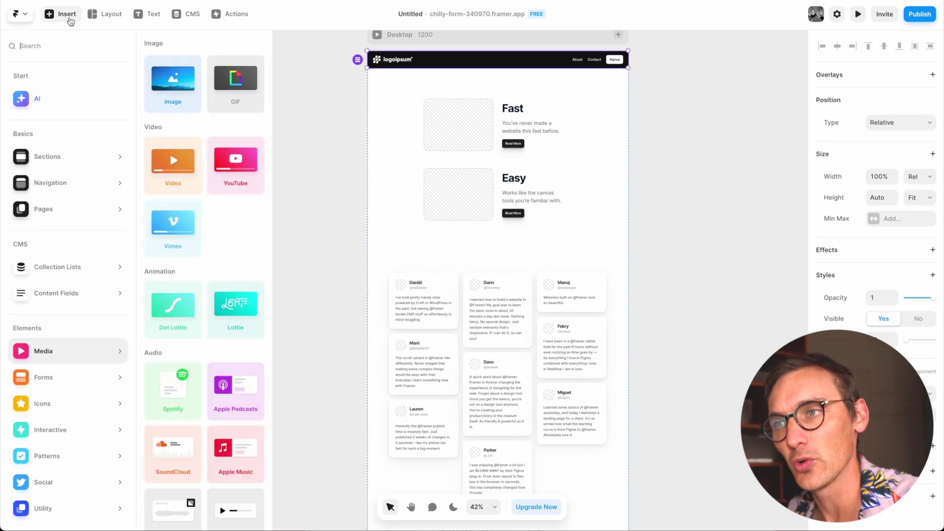
pyautogui.click(84, 155)
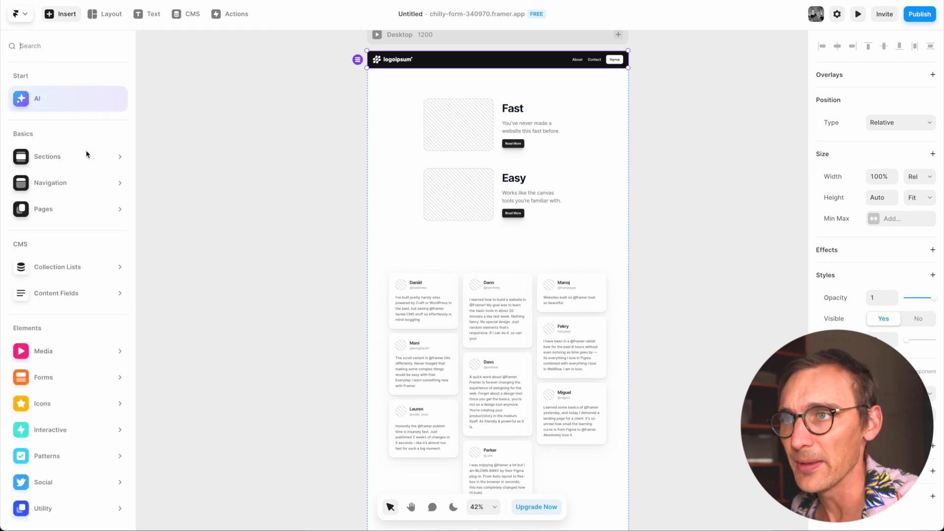
pyautogui.scroll(-10, 201, 245)
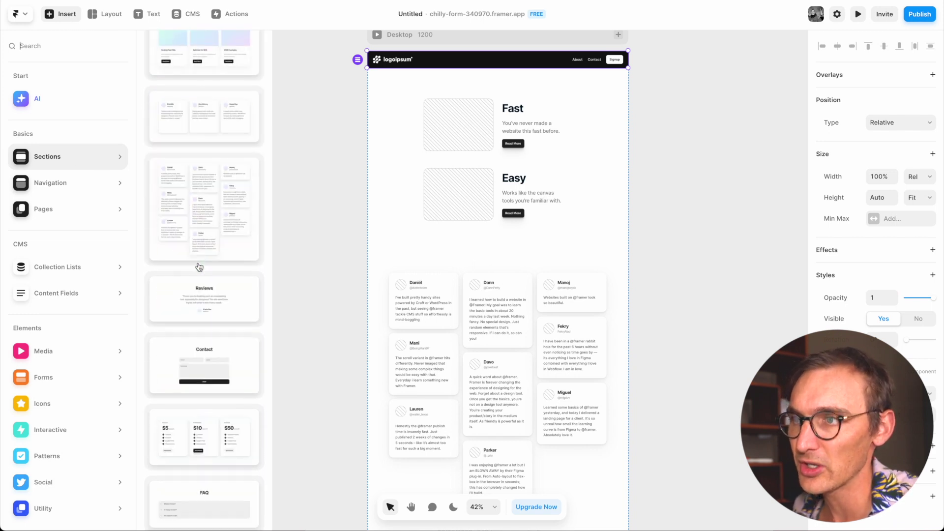
pyautogui.scroll(10, 199, 267)
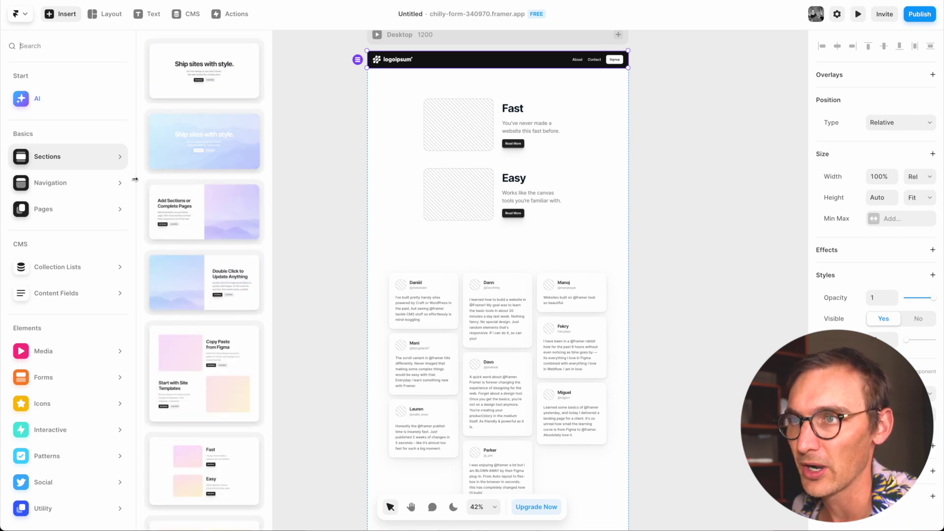
pyautogui.click(81, 186)
pyautogui.click(85, 212)
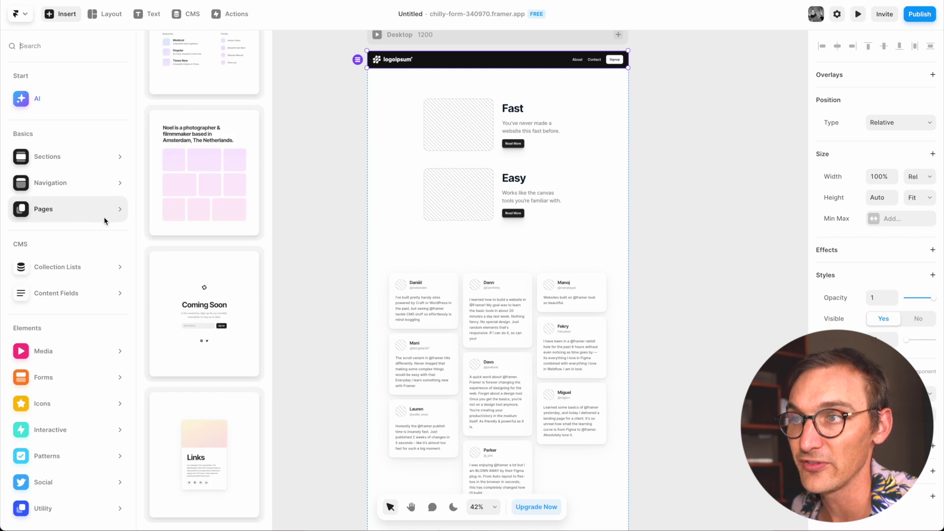
pyautogui.scroll(-5, 185, 260)
pyautogui.click(69, 156)
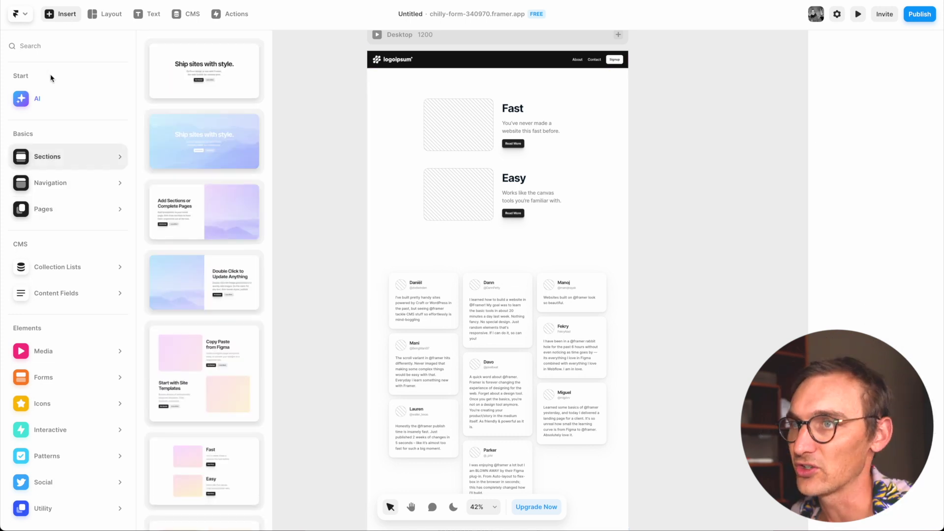
# Close the template library, preview the page live, and open the navbar's browser context menu.
pyautogui.click(259, 177)
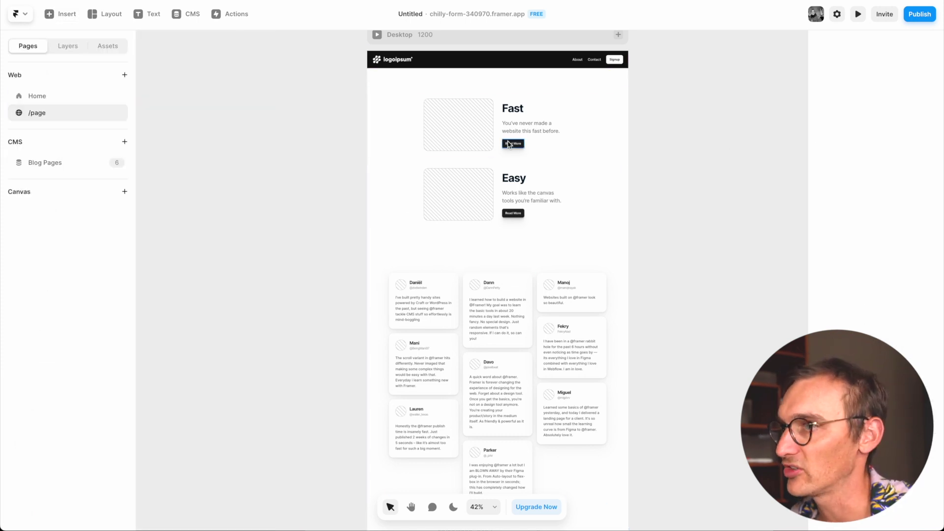
pyautogui.click(857, 14)
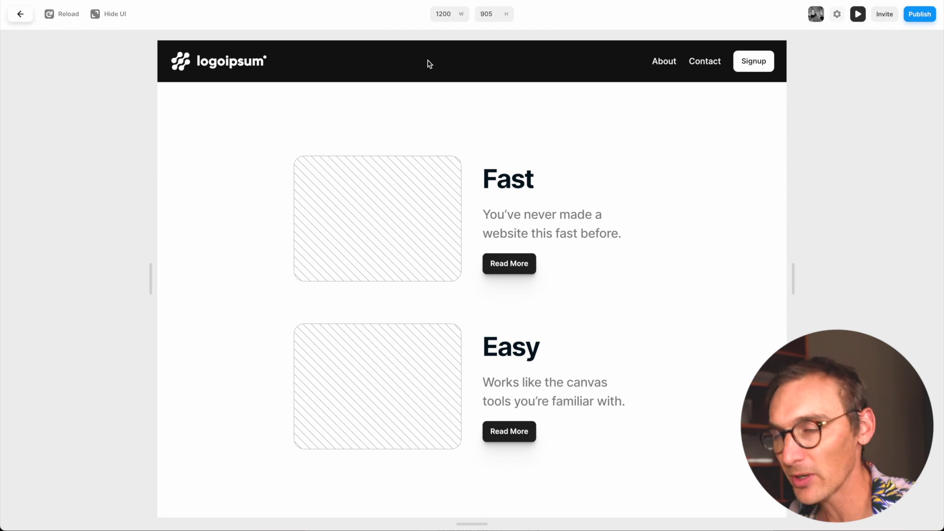
pyautogui.rightClick(430, 64)
# Inspect the navbar's HTML and select the RichTextContainer div holding the About link.
pyautogui.click(464, 244)
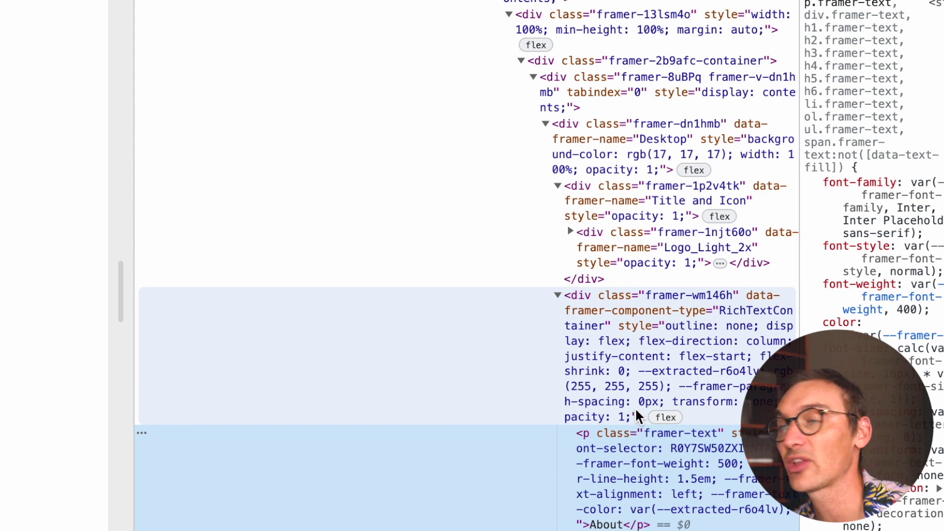
pyautogui.click(637, 415)
pyautogui.scroll(3, 637, 416)
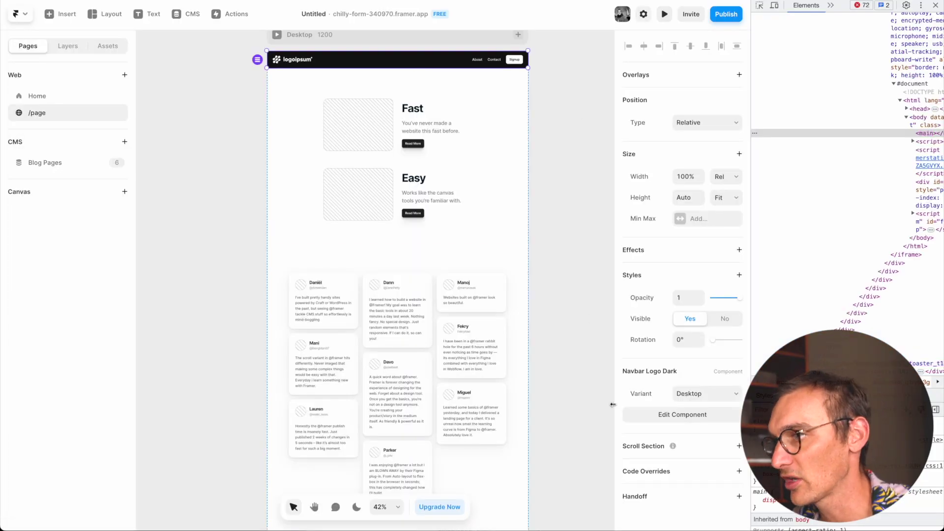
# Set the navbar component's Desktop · Primary variant Accessibility tag to nav.
pyautogui.click(662, 420)
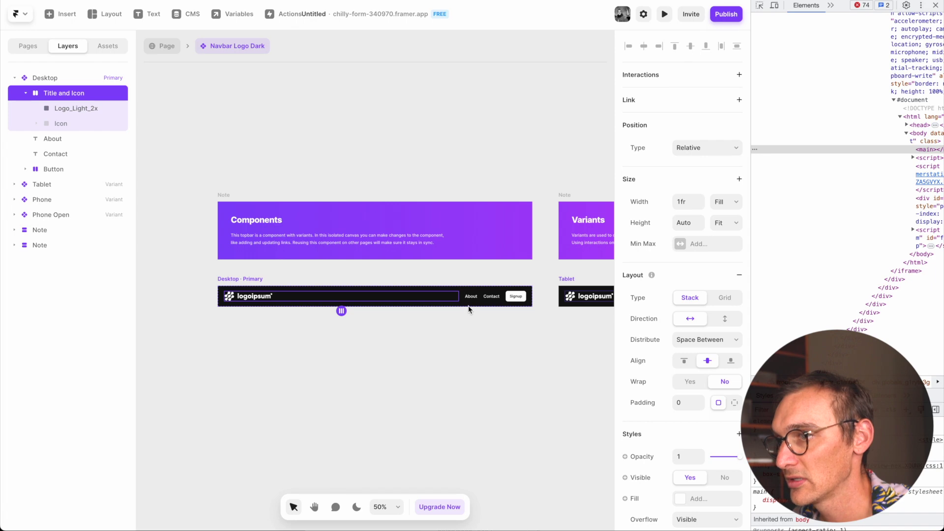
pyautogui.click(469, 309)
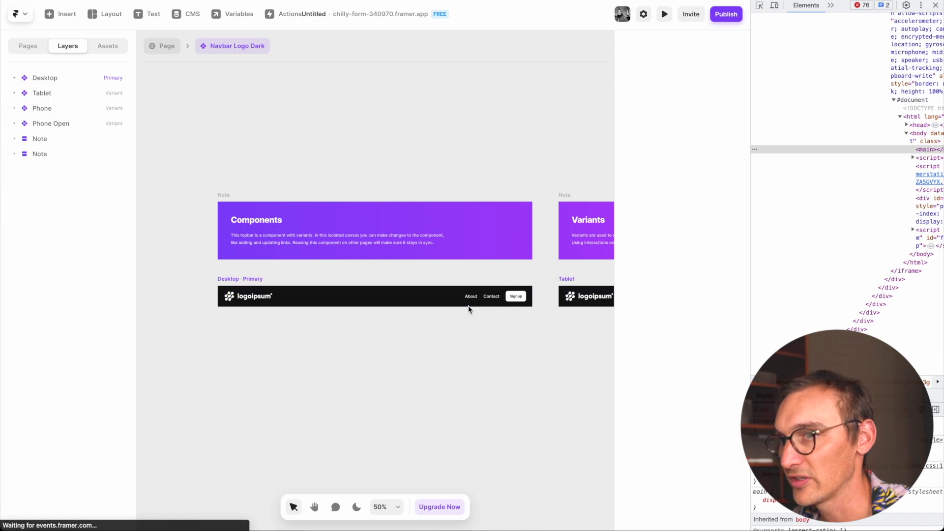
pyautogui.click(297, 301)
pyautogui.click(286, 278)
pyautogui.scroll(-5, 708, 344)
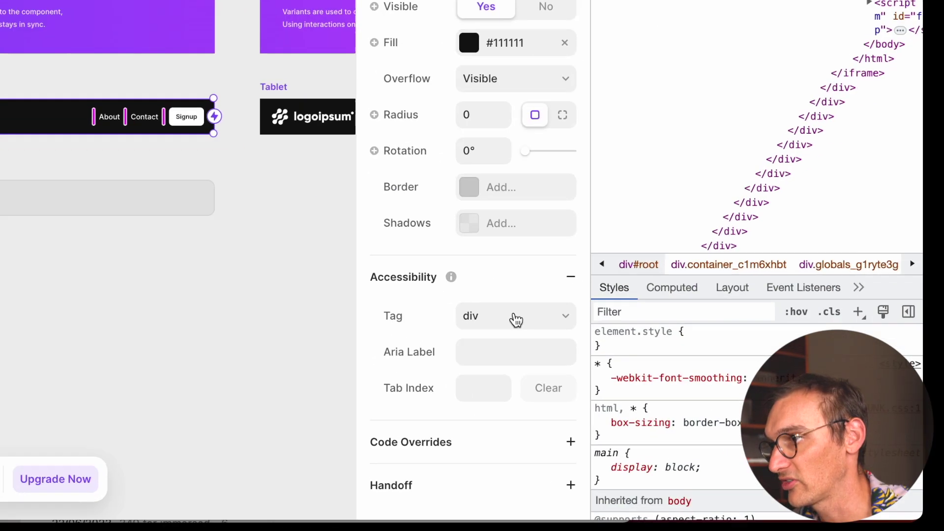
pyautogui.click(516, 320)
pyautogui.click(494, 484)
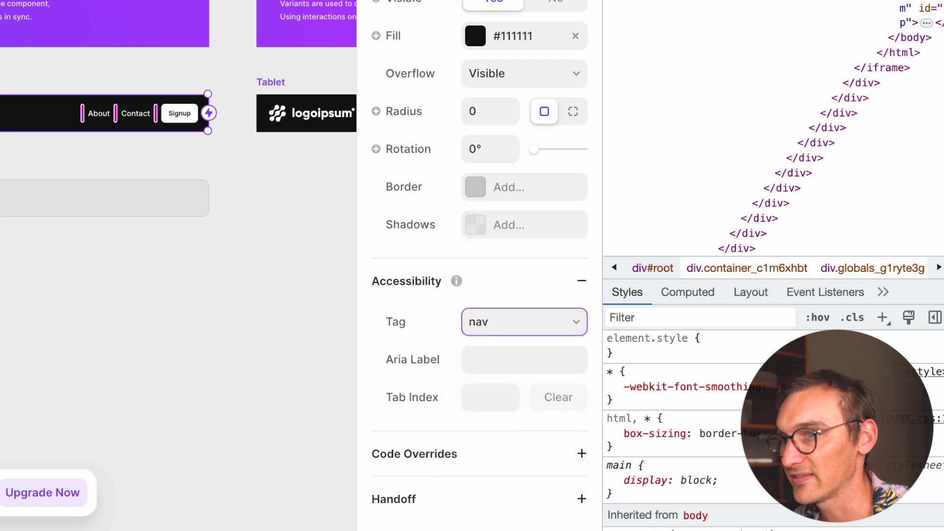
# Leave the component, return to the Desktop page, and select the Easy feature row.
pyautogui.press('Escape')
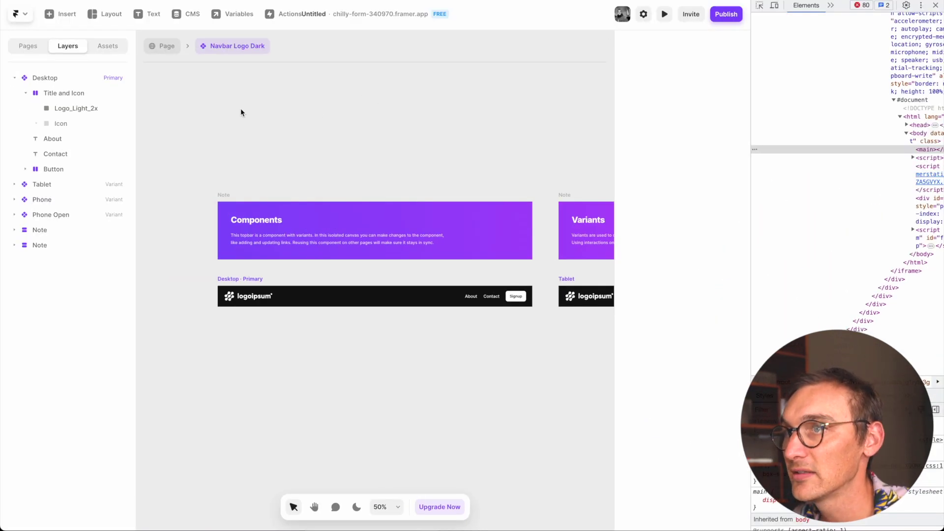
pyautogui.click(165, 46)
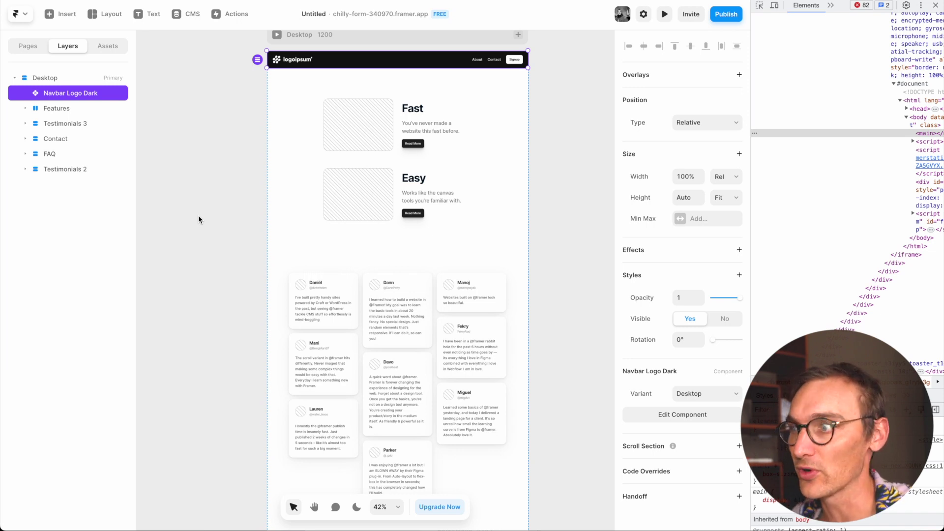
pyautogui.click(493, 194)
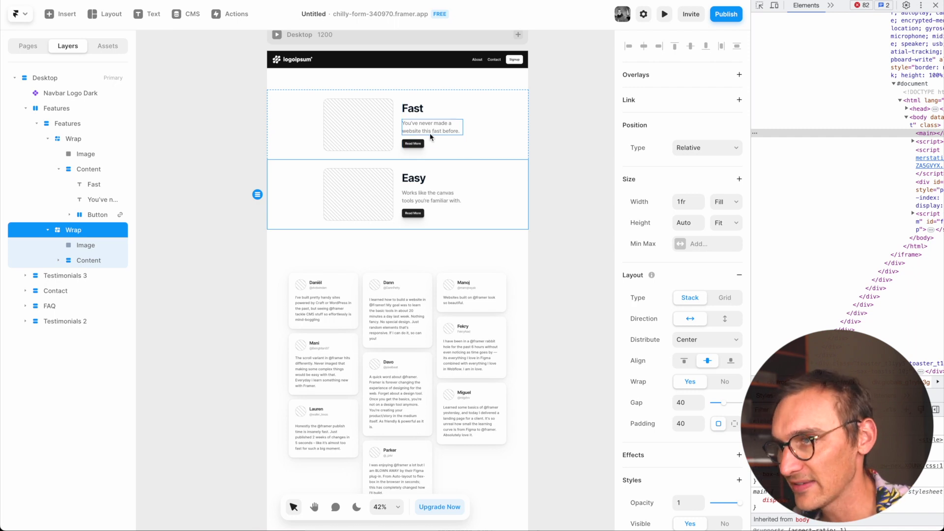
# Select the Fast and Easy rows' Read More labels and buttons to check their markup.
pyautogui.click(420, 144)
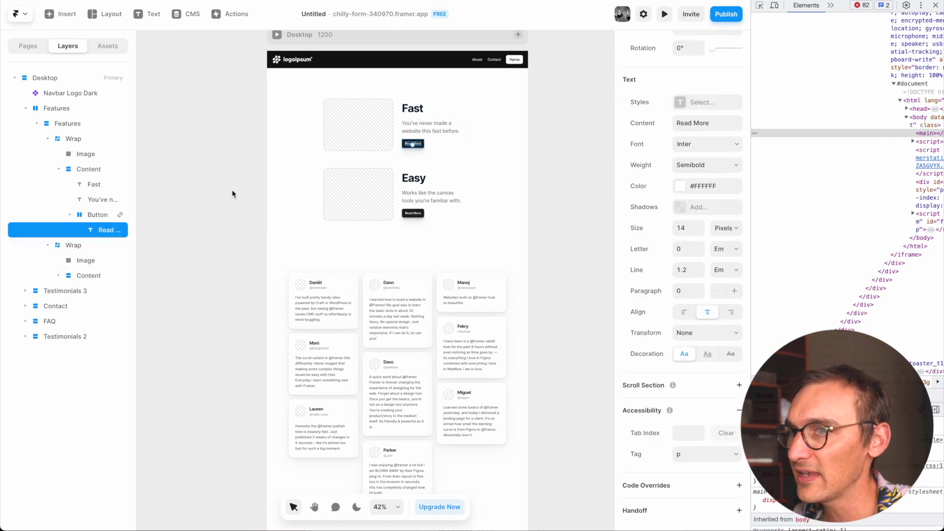
pyautogui.click(112, 216)
pyautogui.click(413, 213)
pyautogui.scroll(-9, 594, 406)
pyautogui.scroll(-8, 648, 437)
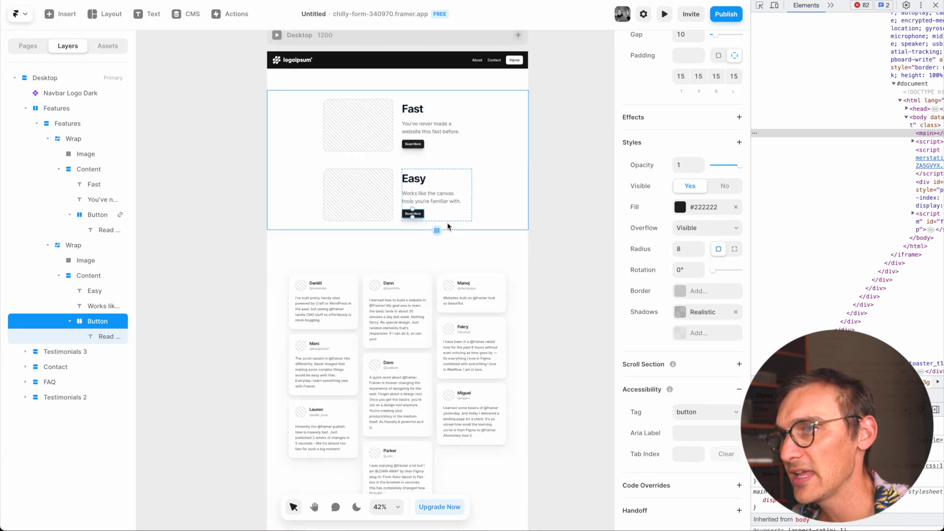
pyautogui.scroll(5, 448, 222)
pyautogui.scroll(5, 399, 185)
pyautogui.hscroll(-2, 399, 185)
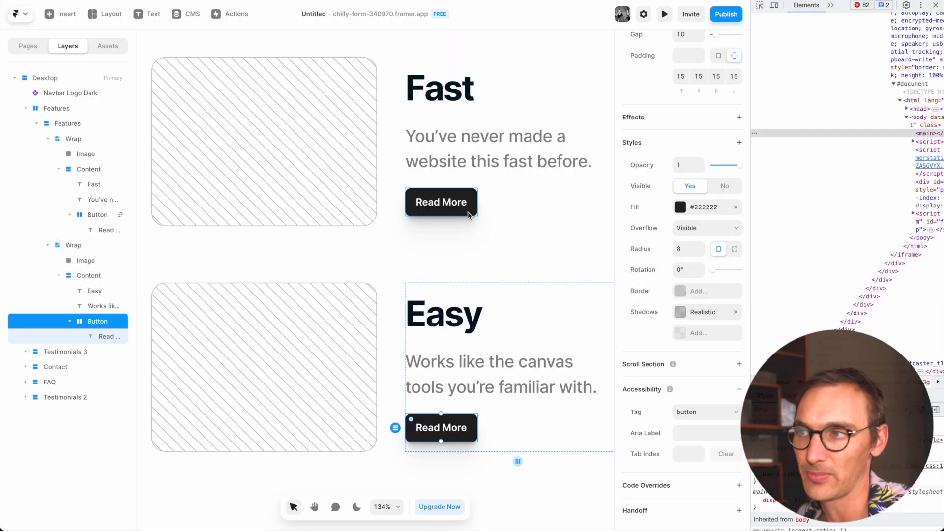
# Check the top Read More button and Easy description, then narrow the developer tools pane.
pyautogui.click(468, 214)
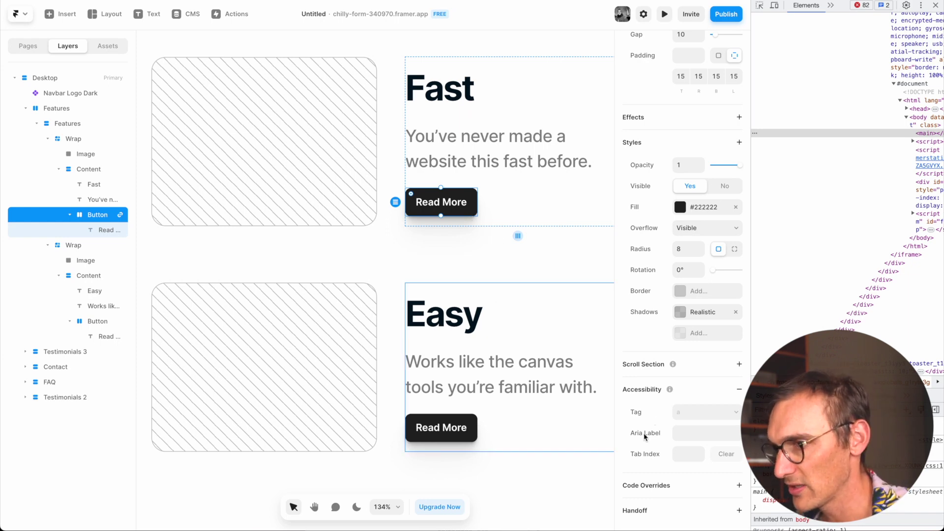
pyautogui.click(544, 398)
pyautogui.scroll(-10, 509, 444)
pyautogui.scroll(5, 508, 443)
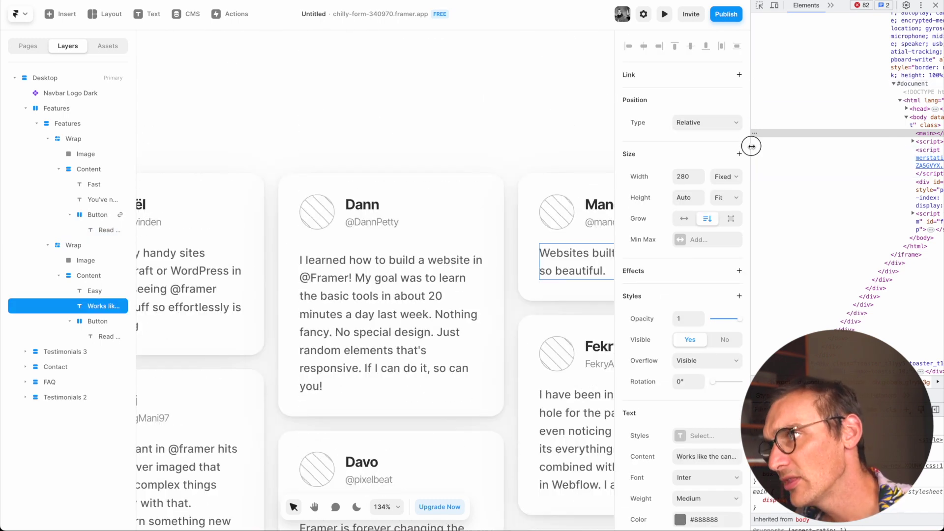
pyautogui.moveTo(751, 143); pyautogui.dragTo(764, 143)
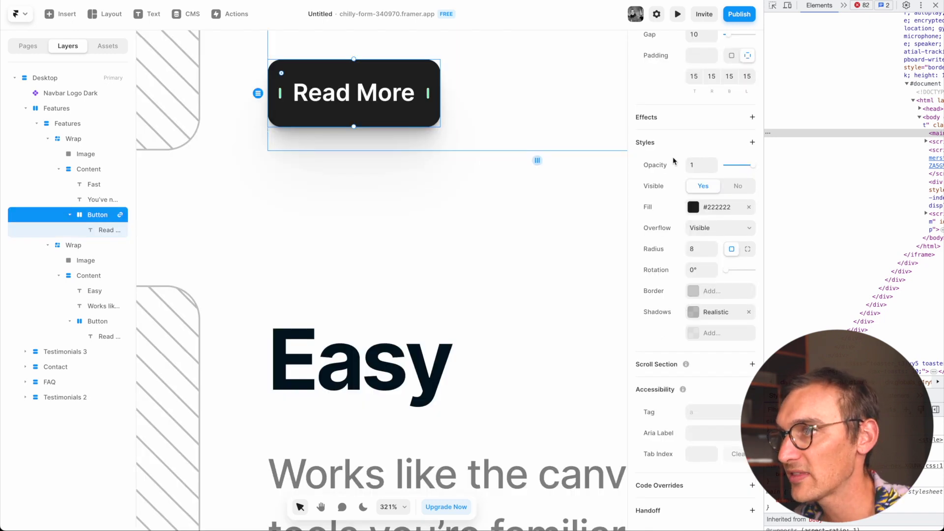
pyautogui.scroll(10, 677, 208)
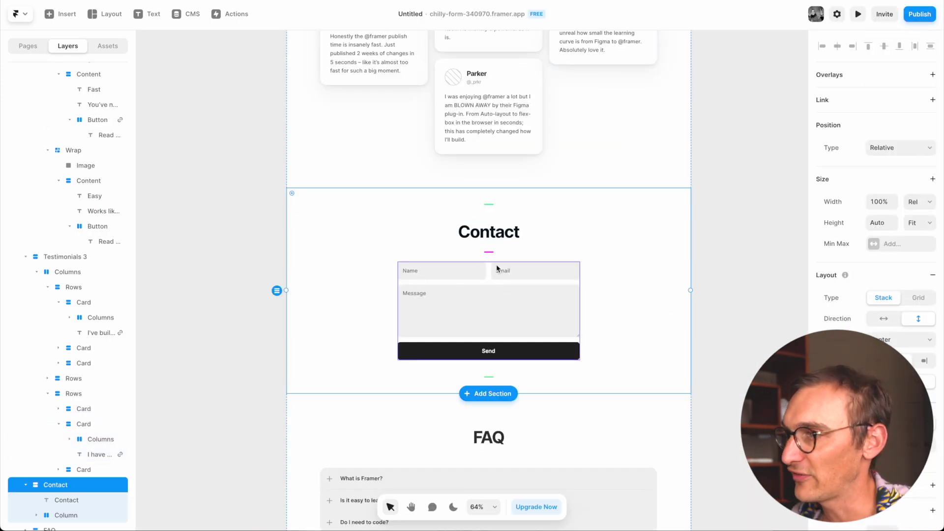
# Preview the site, scroll to Contact, and inspect the Name field's HTML.
pyautogui.click(858, 14)
pyautogui.scroll(-5, 432, 293)
pyautogui.scroll(-10, 432, 293)
pyautogui.rightClick(425, 157)
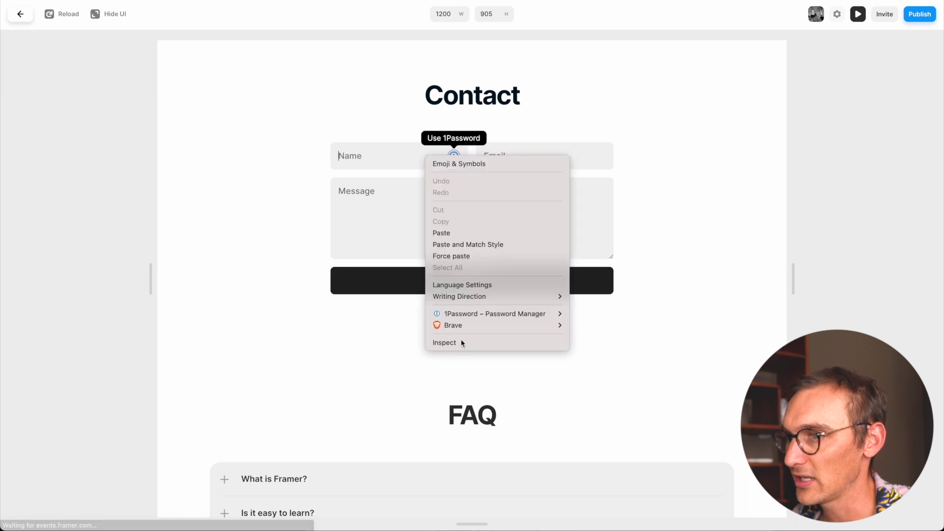
pyautogui.click(457, 343)
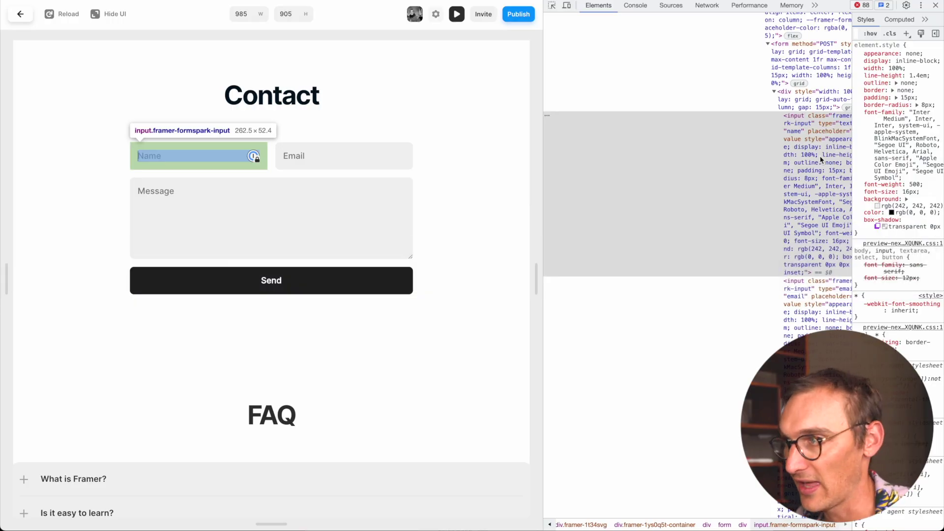
# Select the parent form element in the inspector, then close developer tools.
pyautogui.press('Up')
pyautogui.press('Up')
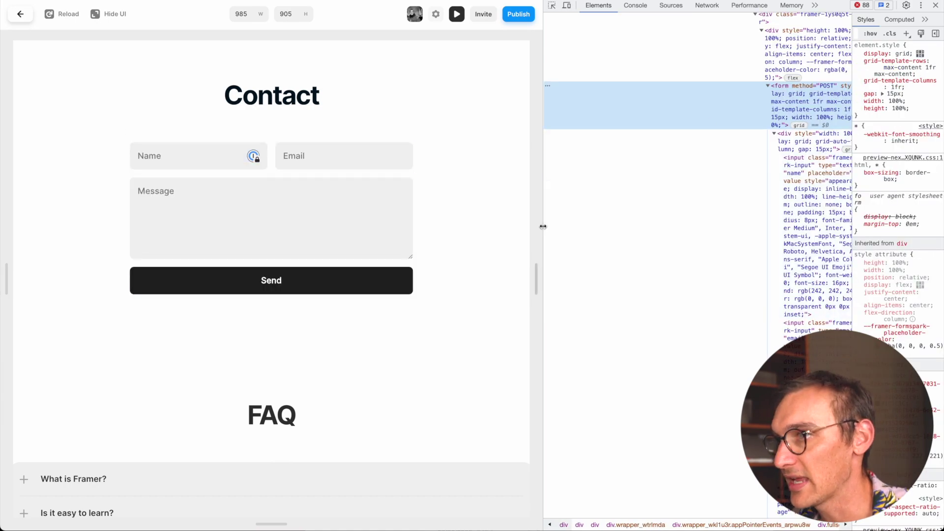
pyautogui.moveTo(539, 225); pyautogui.dragTo(491, 229)
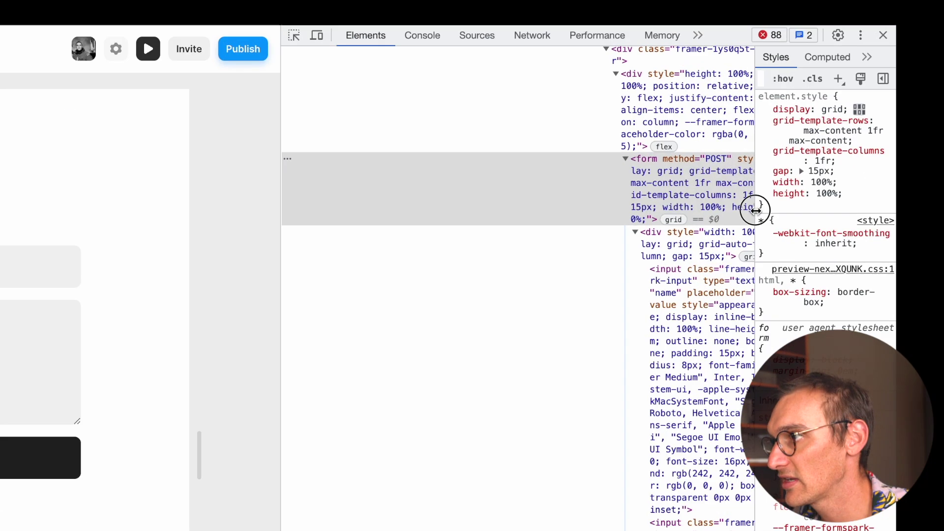
pyautogui.click(858, 119)
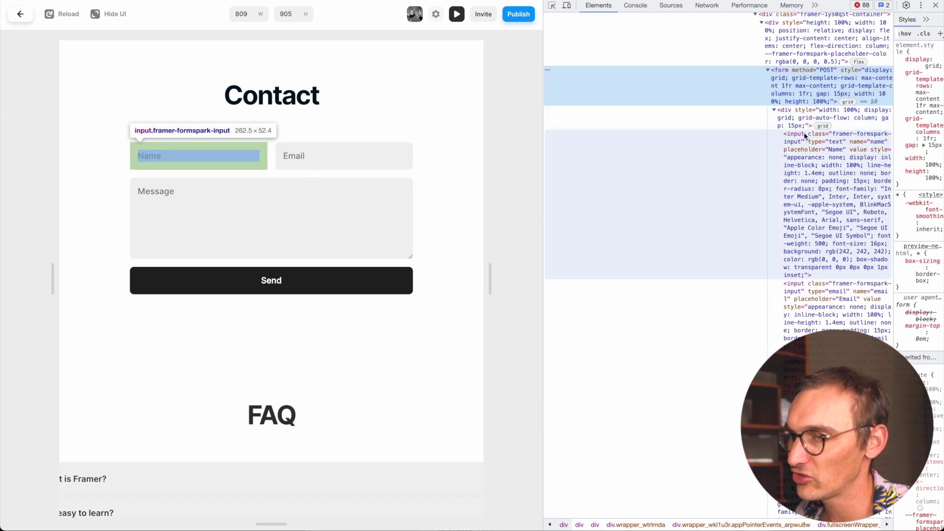
pyautogui.click(934, 6)
pyautogui.scroll(-2, 513, 442)
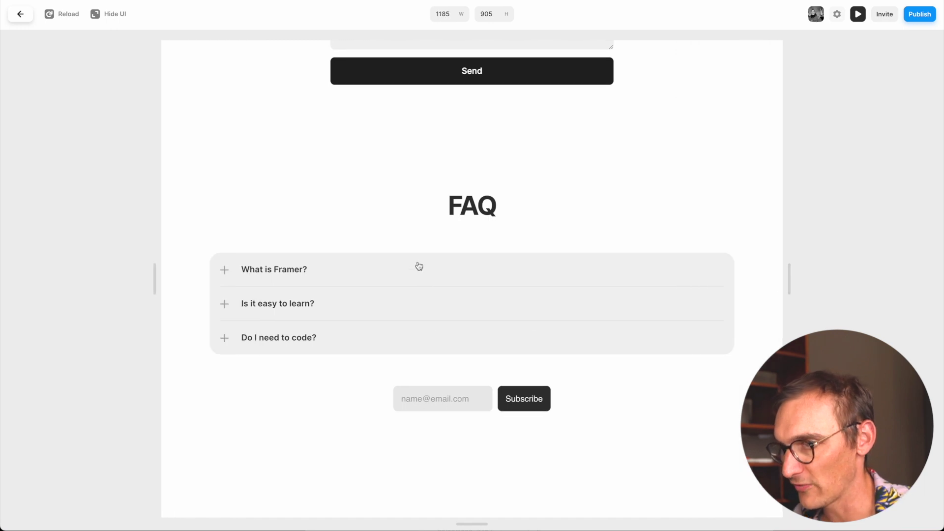
# Expand and collapse the FAQ answers, then inspect the What is Framer? question's HTML.
pyautogui.click(421, 274)
pyautogui.click(392, 276)
pyautogui.click(393, 303)
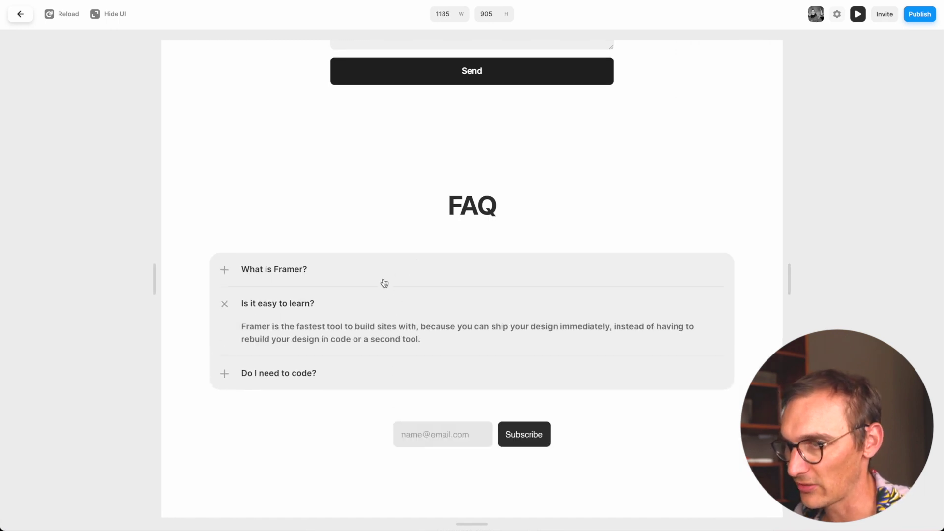
pyautogui.click(384, 282)
pyautogui.rightClick(355, 268)
pyautogui.click(374, 450)
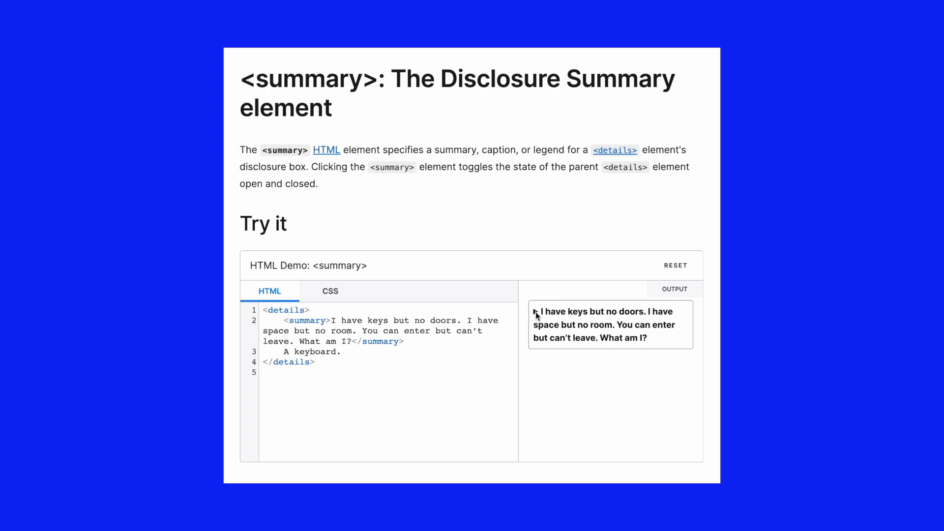
# Toggle the details example, select the question's text container, and Tab through the FAQ questions.
pyautogui.click(536, 311)
pyautogui.click(535, 311)
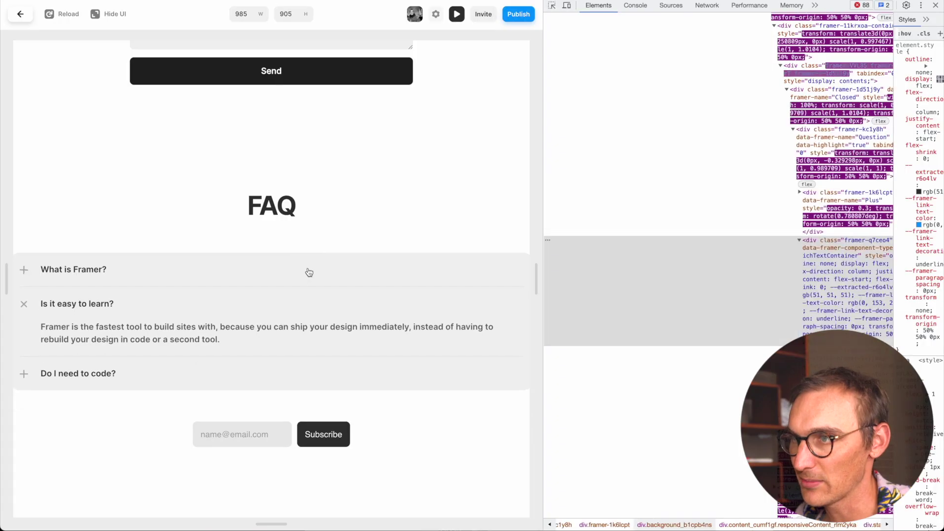
pyautogui.click(306, 270)
pyautogui.click(843, 228)
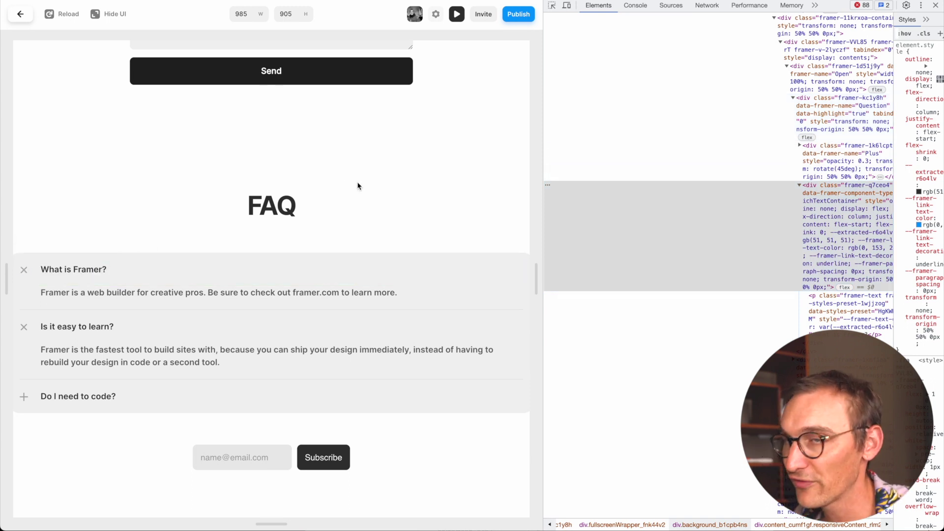
pyautogui.press('Tab')
pyautogui.press('Tab')
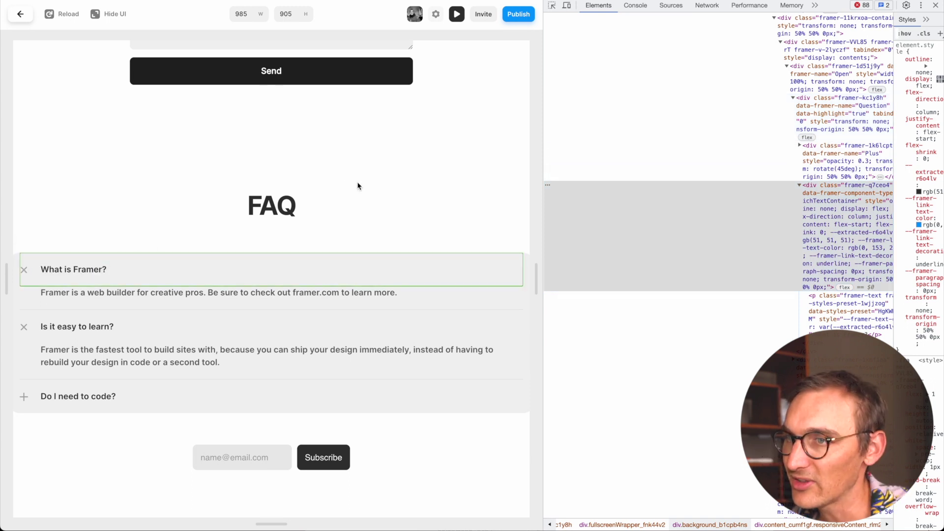
pyautogui.hotkey('shift', 'Tab')
pyautogui.press('Tab')
pyautogui.press('Tab')
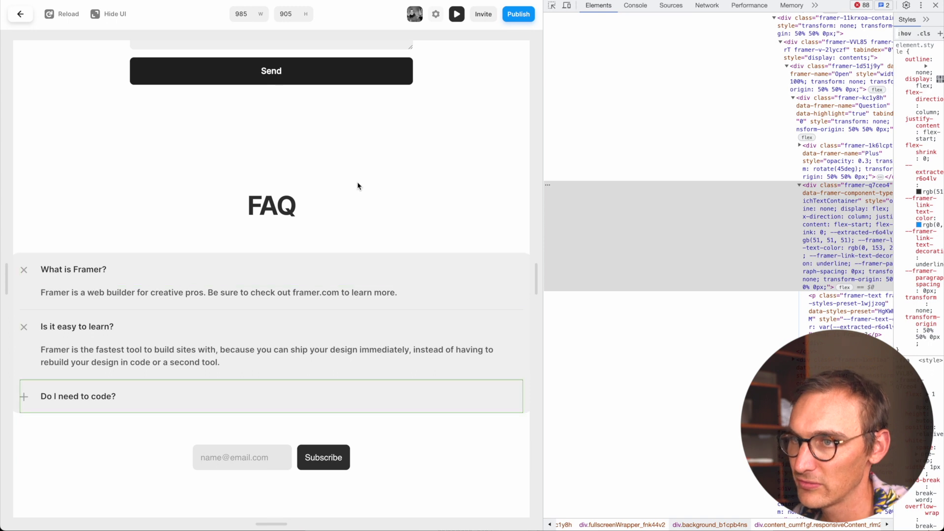
pyautogui.hotkey('shift', 'Tab')
pyautogui.hotkey('shift', 'Tab')
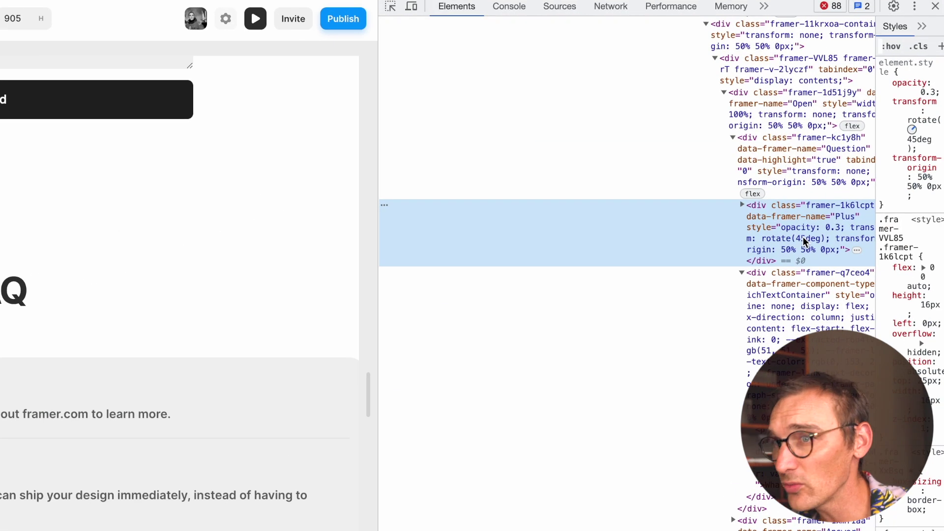
# Edit the Question element's tabindex attribute, then check keyboard focus and toggle What is Framer?
pyautogui.click(824, 129)
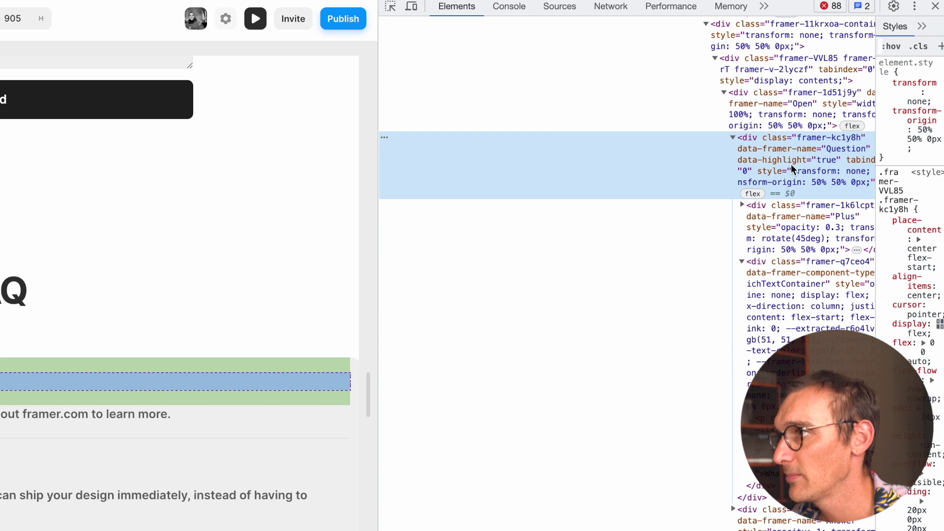
pyautogui.doubleClick(745, 172)
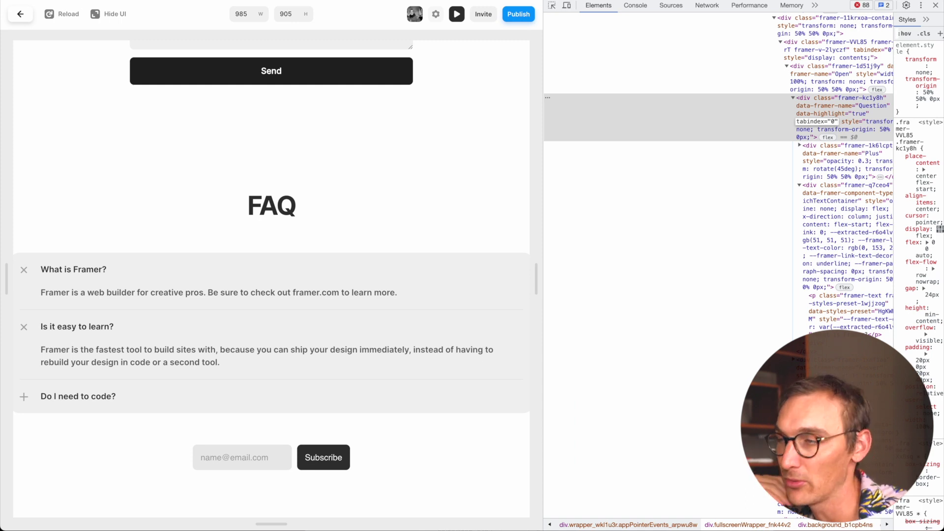
pyautogui.press('Return')
pyautogui.scroll(-3, 362, 120)
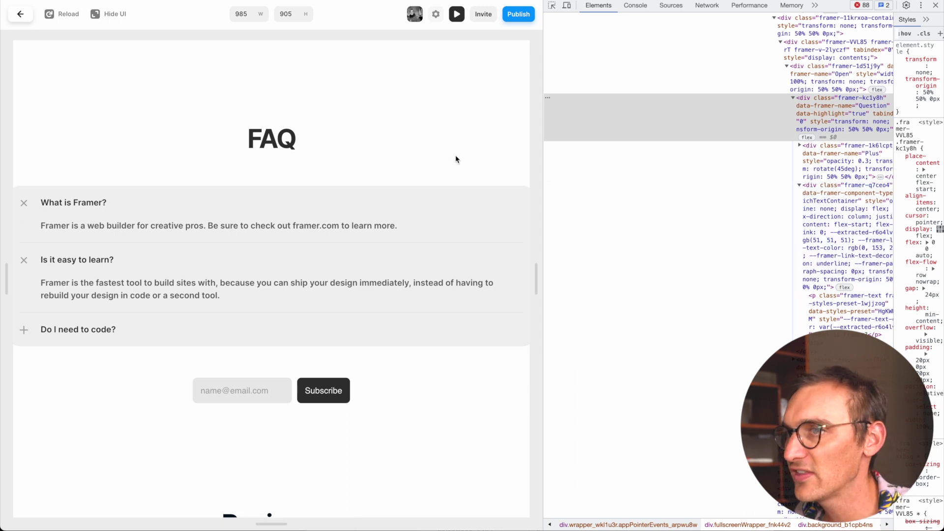
pyautogui.press('Tab')
pyautogui.scroll(5, 455, 158)
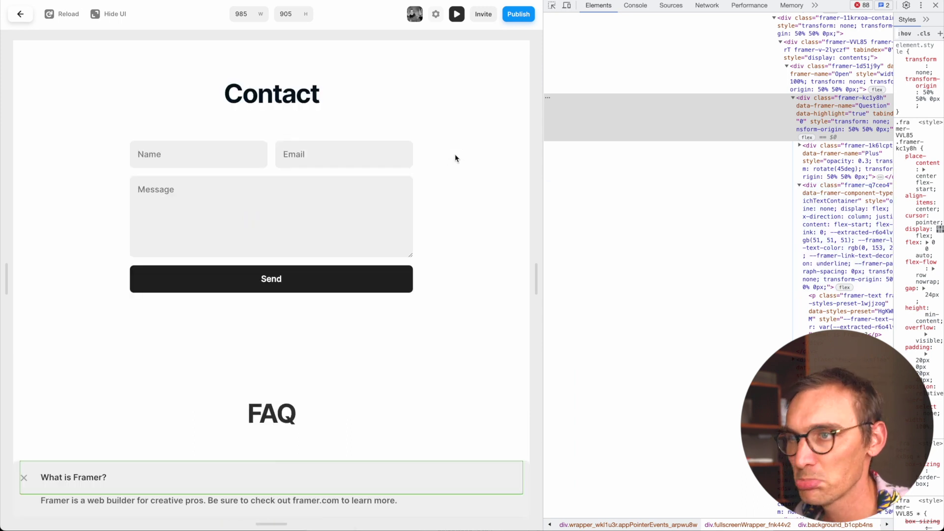
pyautogui.scroll(-5, 448, 246)
pyautogui.click(393, 214)
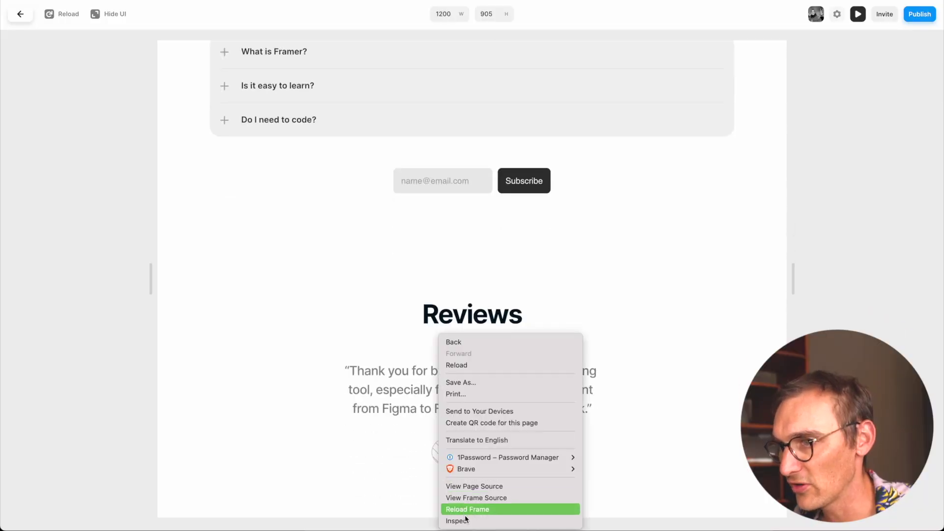
# Inspect the Reviews section, then the Reviews heading, revealing its h2 markup.
pyautogui.click(465, 520)
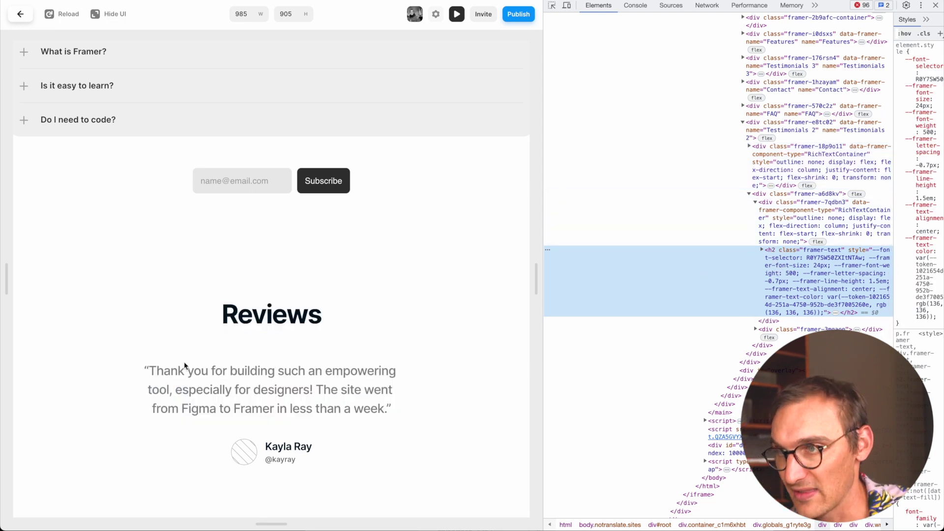
pyautogui.moveTo(170, 366); pyautogui.dragTo(472, 457)
pyautogui.doubleClick(230, 322)
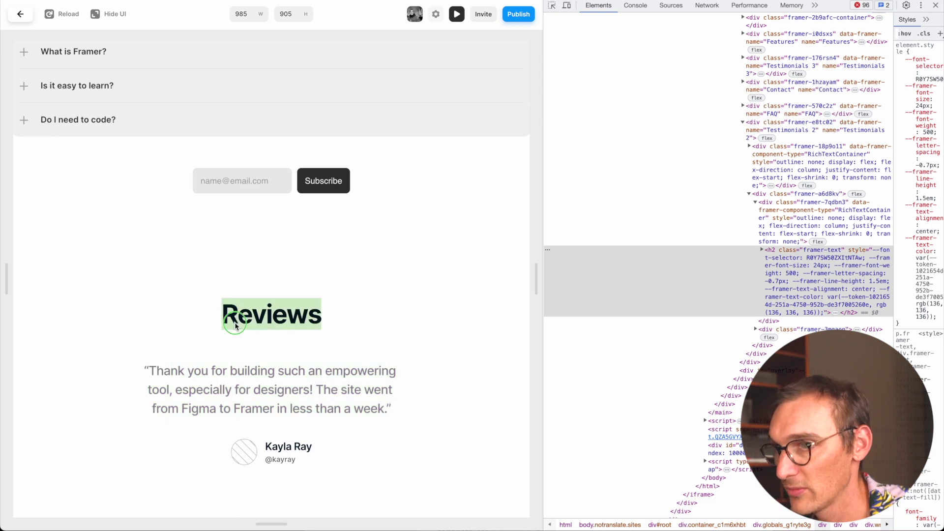
pyautogui.rightClick(235, 321)
pyautogui.click(255, 416)
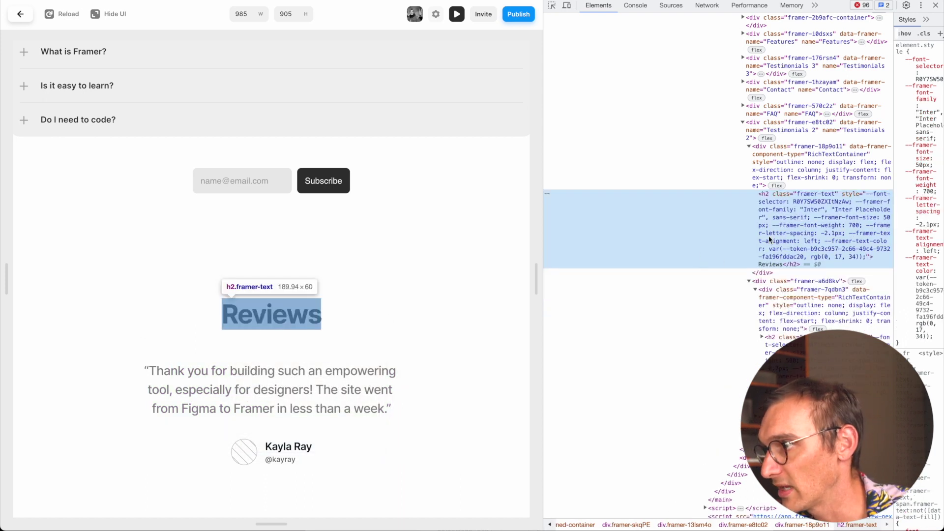